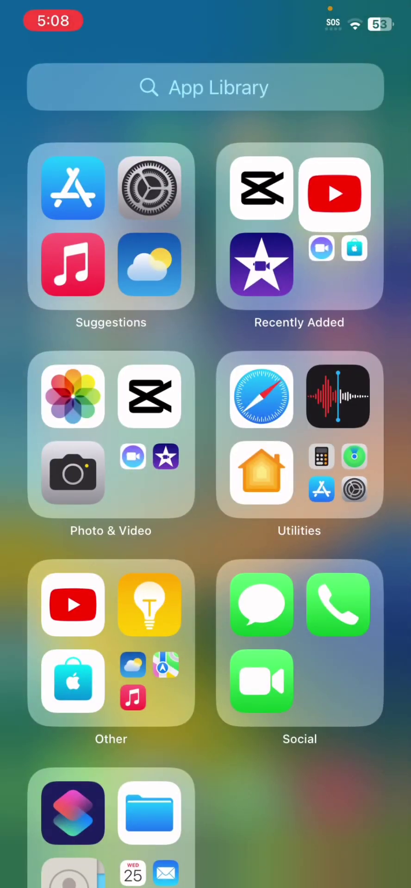
Reopen YouTube and view its account page and Settings list
left_click(342, 131)
scroll(205, 416, "up", 10)
left_click(367, 830)
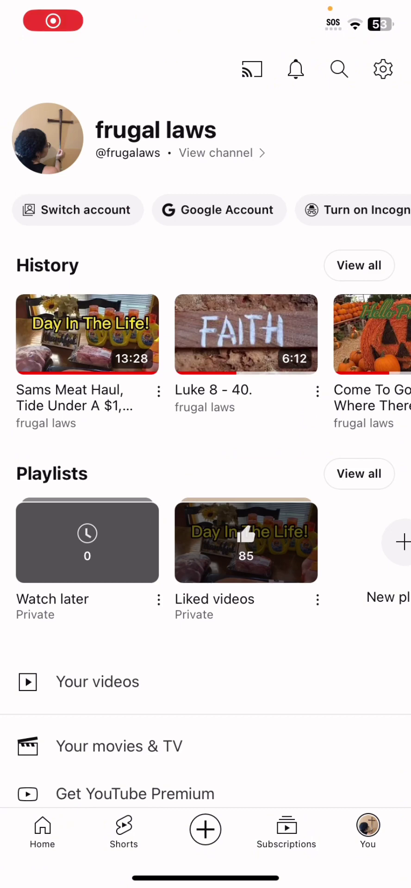
left_click(383, 69)
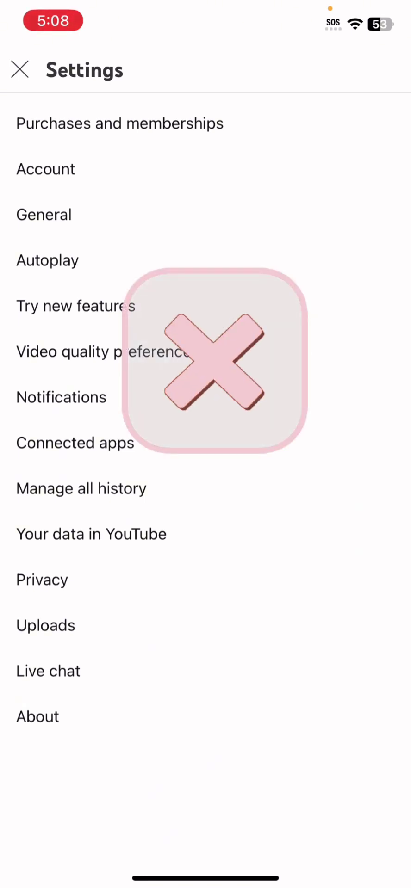
Close YouTube Settings and leave the app for the iPhone home screen
left_click(20, 69)
left_click_drag(205, 879, 205, 555)
left_click_drag(206, 879, 206, 602)
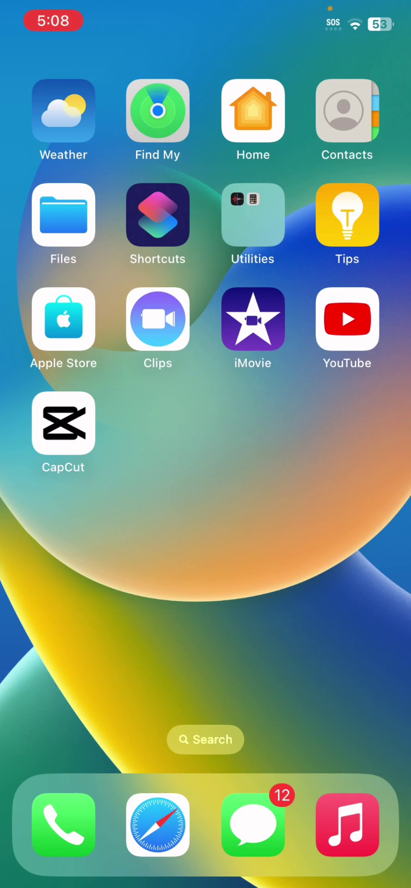
Search the App Store for 'youtube studio'
left_click_drag(324, 463, 70, 462)
left_click(78, 189)
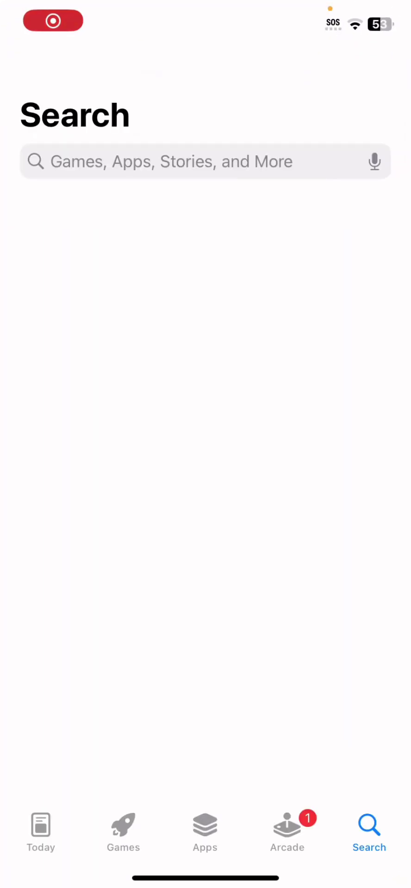
left_click(171, 161)
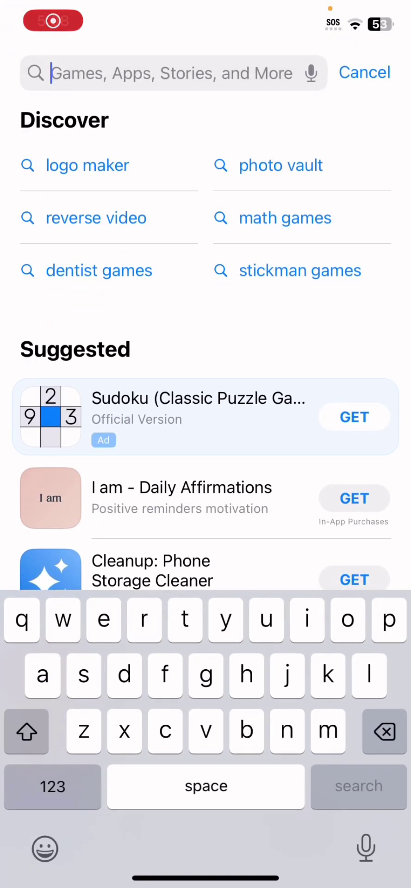
type("you")
left_click(97, 453)
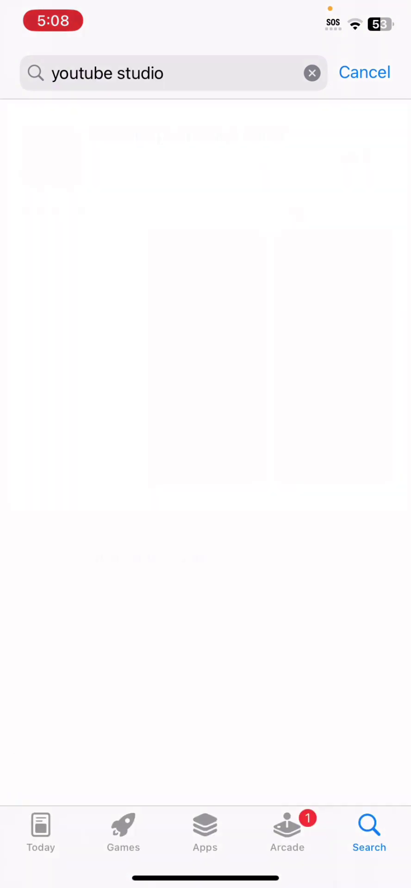
Open the YouTube Studio listing by Google LLC and browse its preview screenshots
scroll(206, 452, "down", 4)
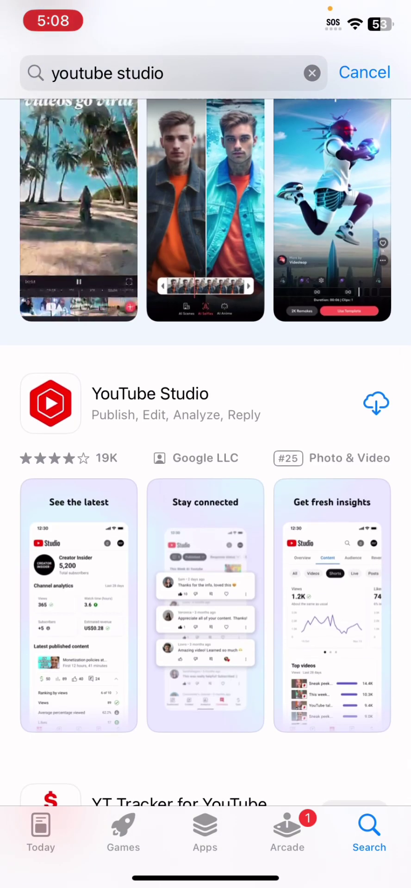
left_click(150, 394)
scroll(206, 463, "down", 3)
scroll(205, 462, "down", 3)
scroll(206, 416, "right", 5)
scroll(205, 416, "right", 5)
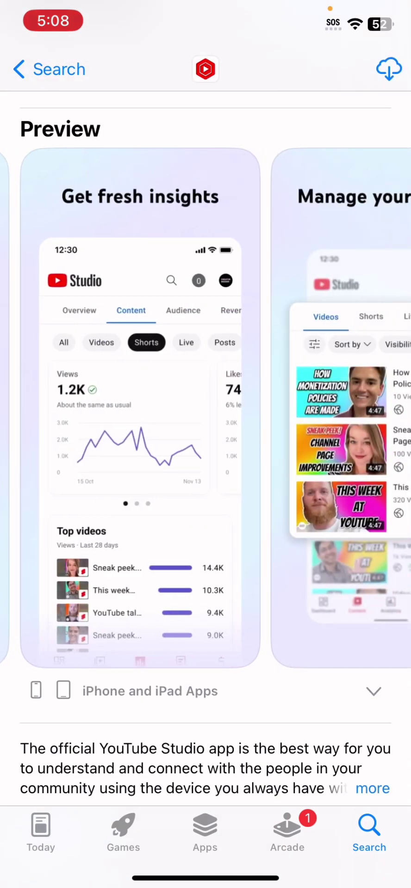
scroll(205, 416, "right", 5)
scroll(205, 417, "right", 5)
scroll(205, 416, "left", 5)
scroll(206, 416, "left", 5)
scroll(205, 417, "left", 5)
scroll(206, 417, "left", 5)
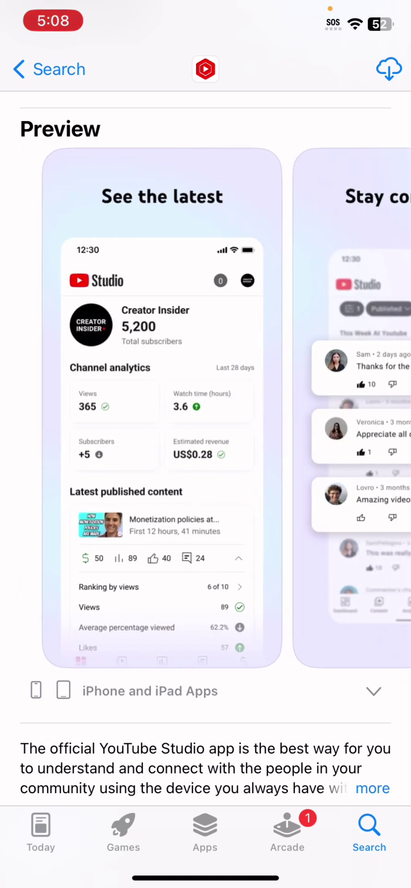
Leave the App Store and launch Safari from App Library search
left_click(49, 69)
left_click_drag(205, 879, 205, 463)
left_click(205, 87)
type("Sa")
left_click(111, 171)
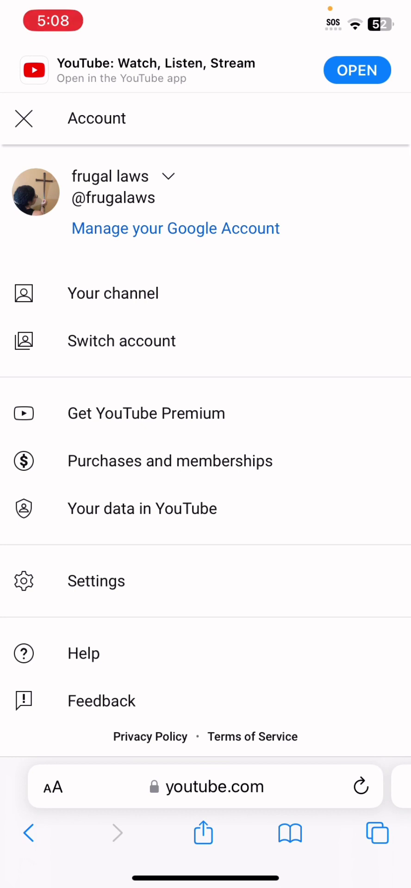
Reload youtube.com in Safari, open its account menu, then leave Safari
scroll(206, 416, "down", 5)
scroll(205, 417, "down", 3)
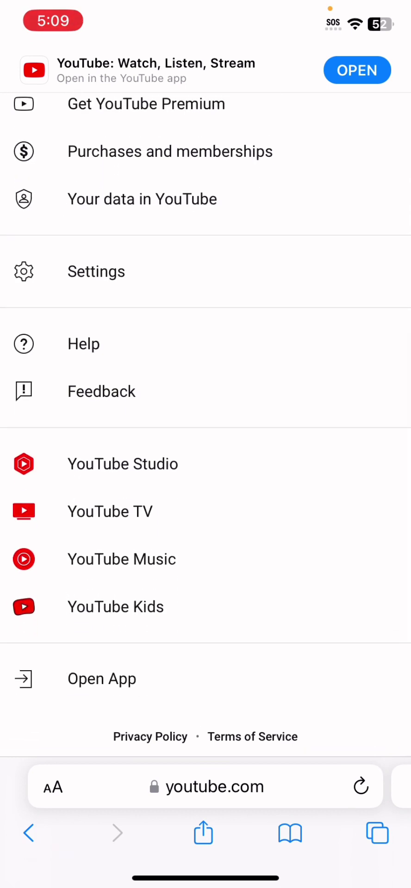
scroll(205, 416, "up", 7)
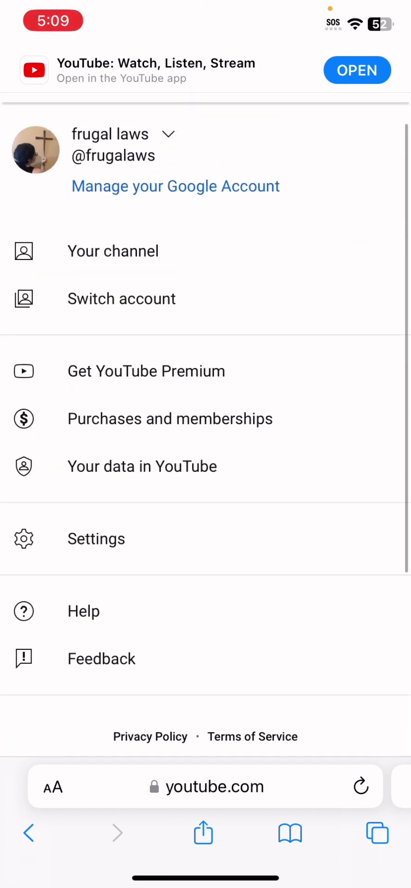
left_click(206, 786)
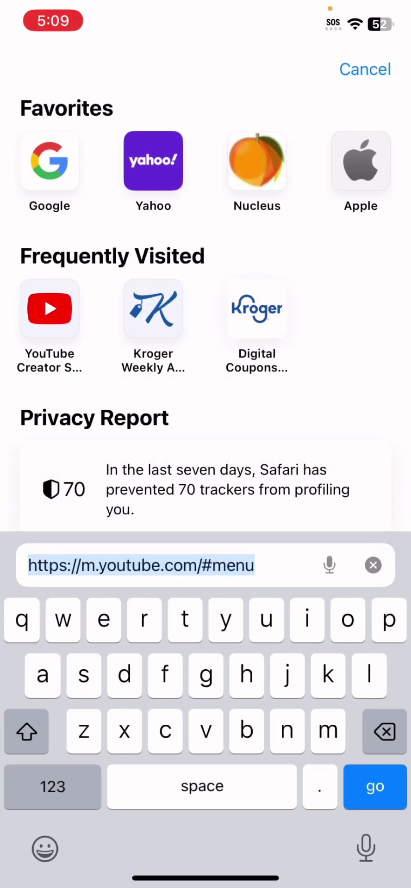
left_click(374, 786)
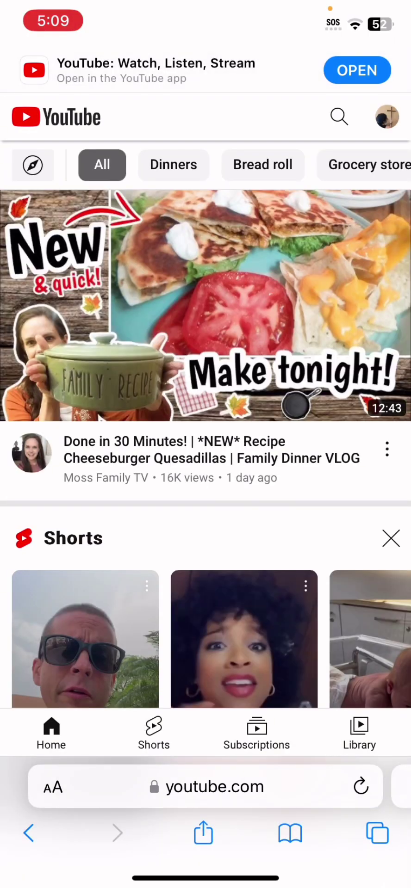
left_click(386, 116)
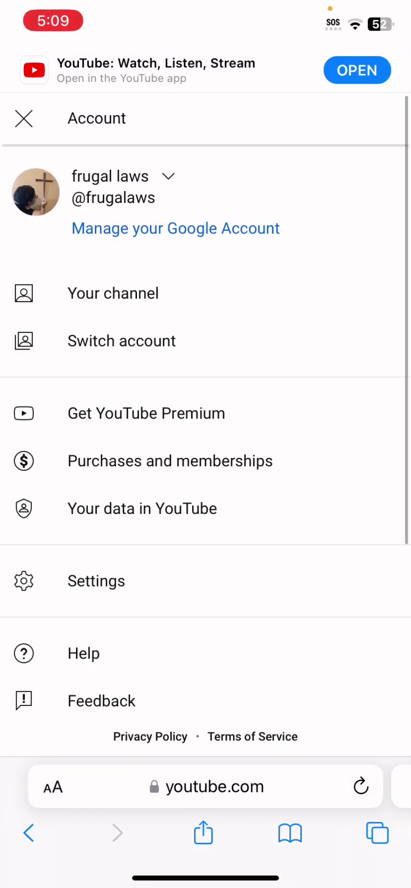
scroll(206, 417, "down", 6)
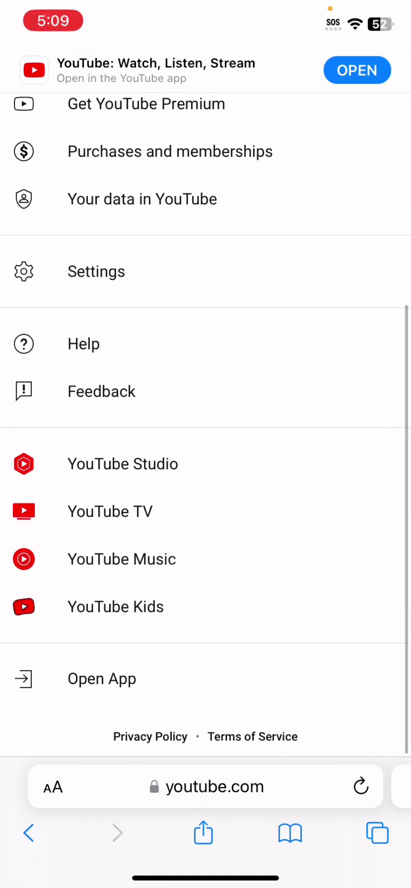
left_click_drag(206, 877, 205, 462)
Check YouTube's settings again, close the app, and start an App Library search
left_click(341, 191)
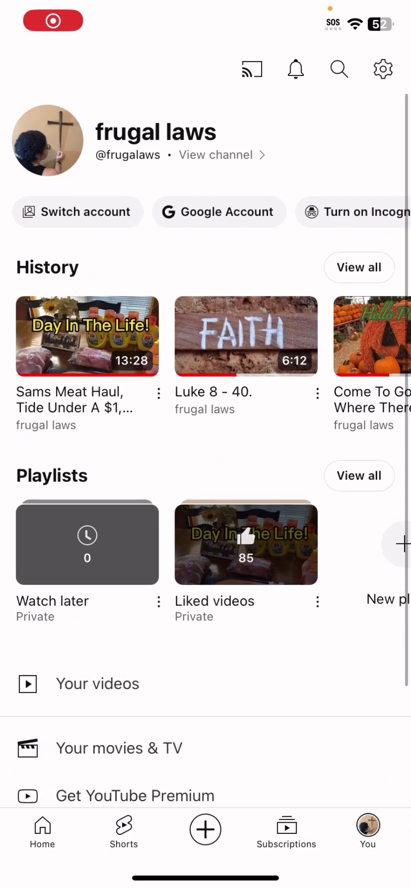
scroll(205, 472, "down", 2)
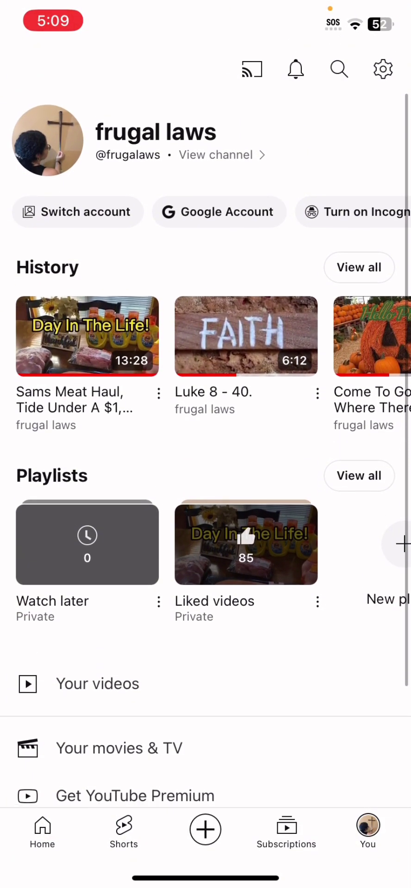
left_click(383, 42)
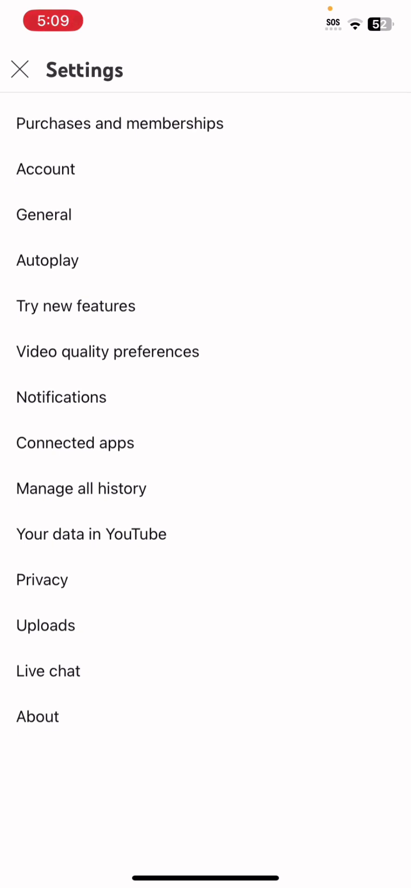
left_click_drag(206, 878, 205, 601)
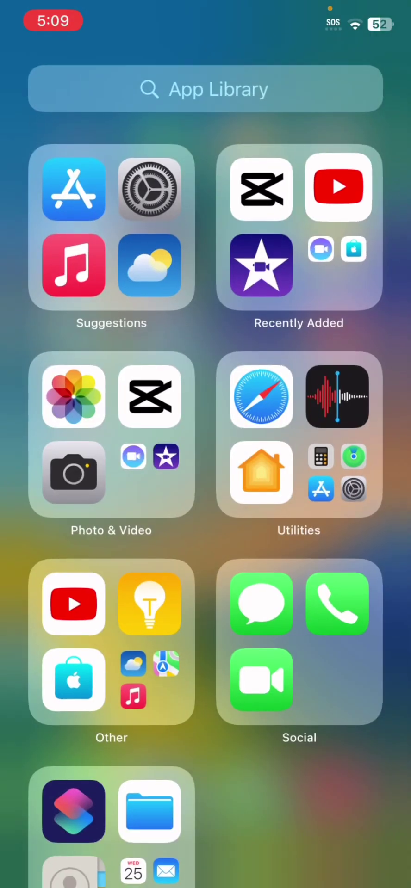
mouse_move(93, 444)
left_mouse_down()
mouse_move(347, 444)
mouse_move(69, 444)
left_mouse_up()
left_click(206, 85)
Launch Safari to the YouTube Studio dashboard and enlarge it
type("S")
left_click(52, 171)
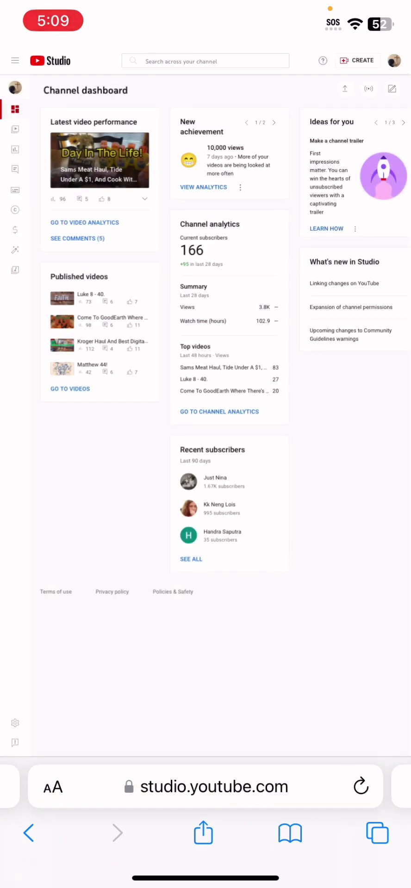
double_click(100, 333)
scroll(205, 370, "up", 6)
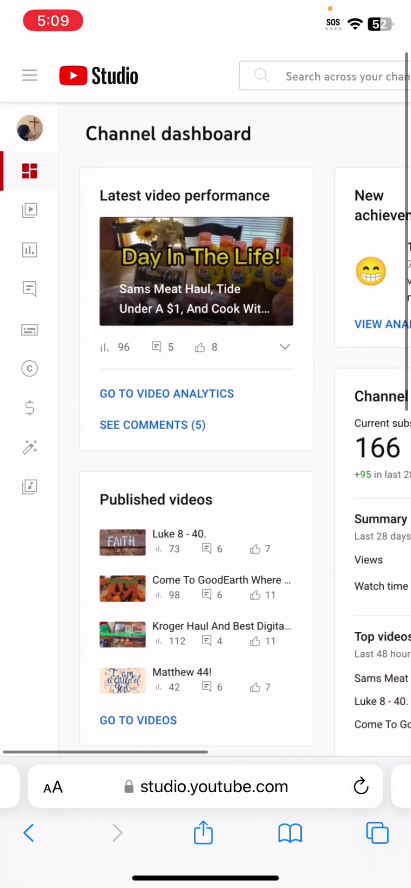
Go to Customization > Branding and scroll to the Video watermark section
left_click(29, 416)
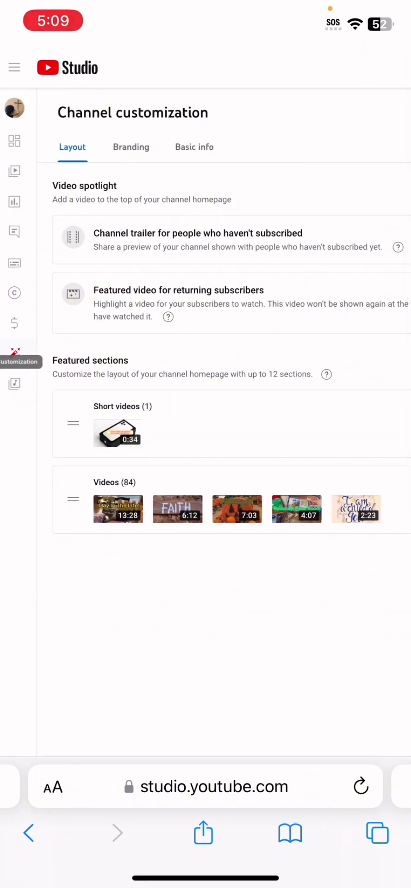
left_click(131, 146)
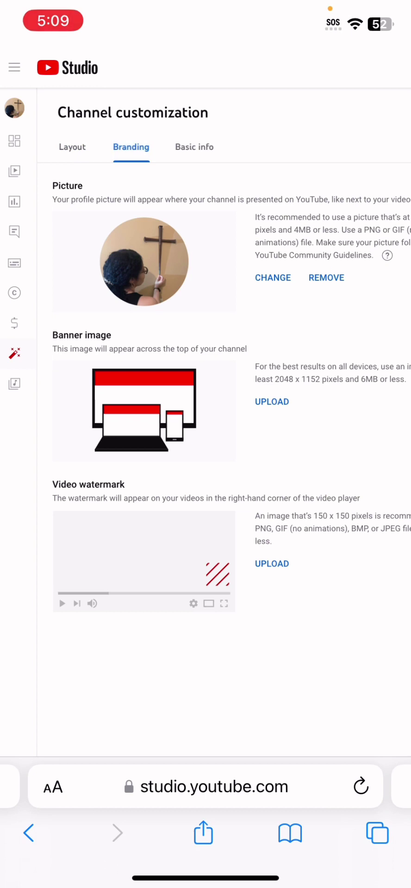
scroll(205, 403, "right", 1)
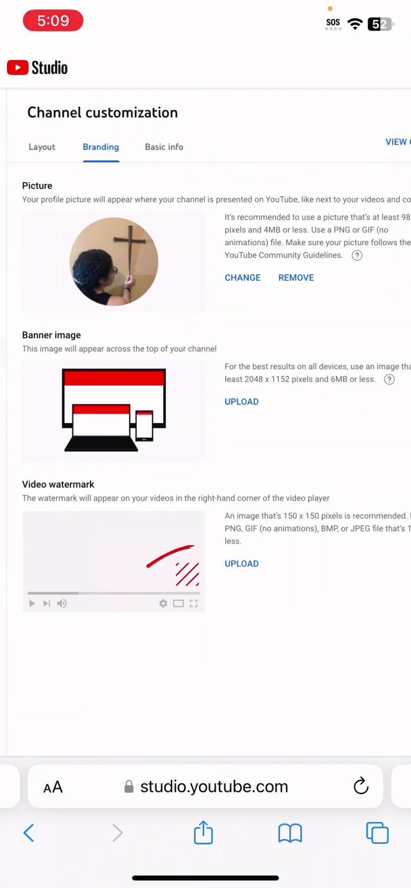
scroll(206, 402, "right", 1)
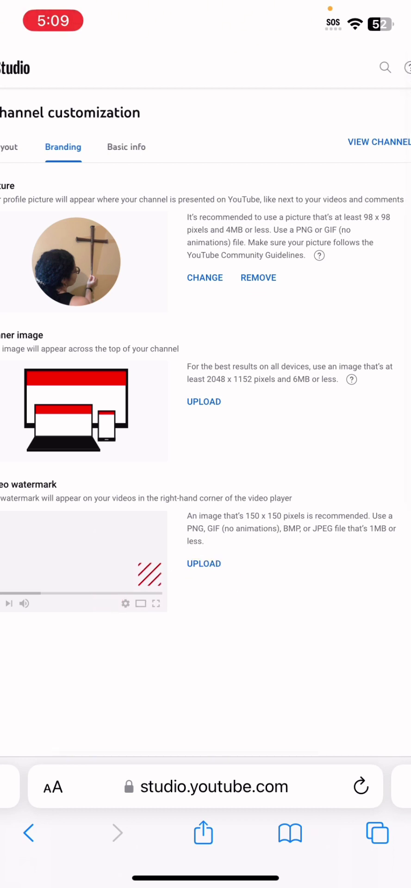
scroll(205, 463, "down", 2)
scroll(206, 463, "down", 3)
Upload the red SUBSCRIBE image from Photo Library as the video watermark, accepting the crop
left_click(312, 458)
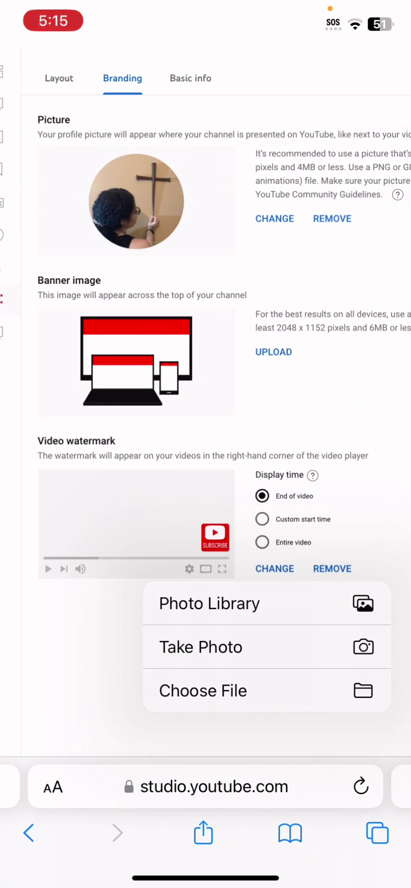
left_click(208, 603)
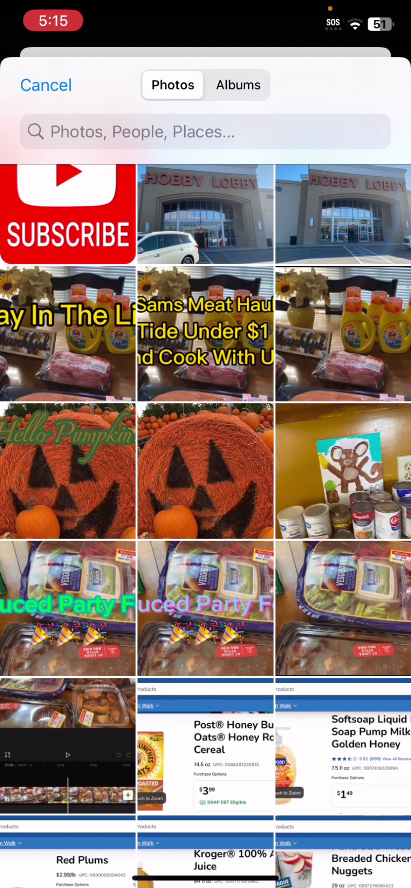
left_click(69, 231)
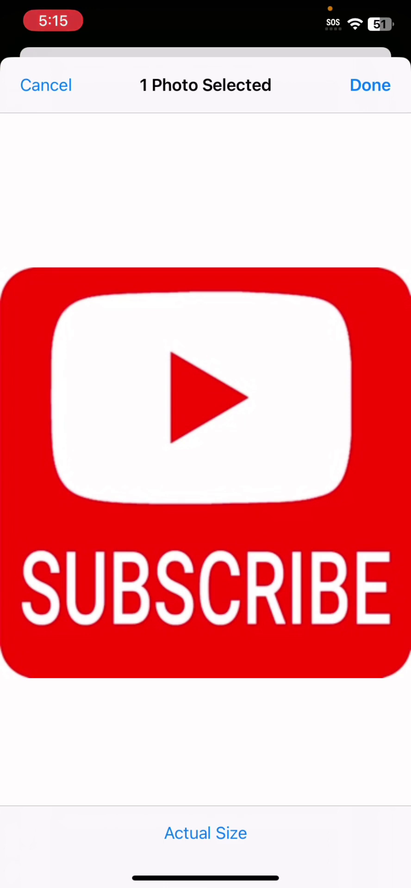
left_click(370, 85)
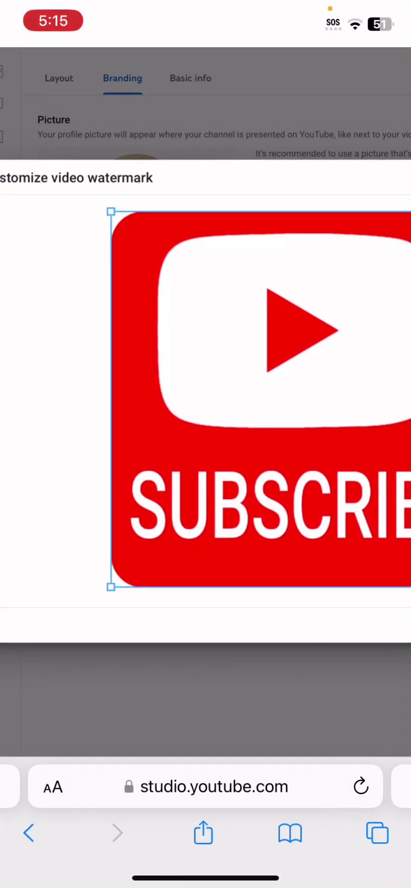
scroll(205, 411, "right", 5)
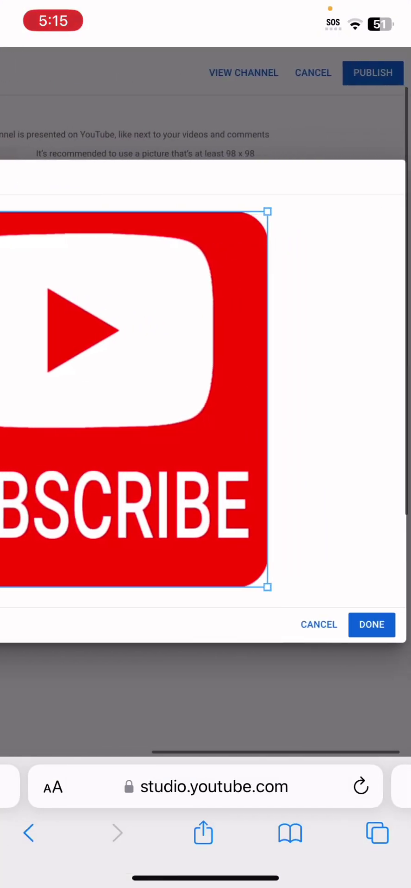
left_click(371, 625)
scroll(206, 408, "left", 5)
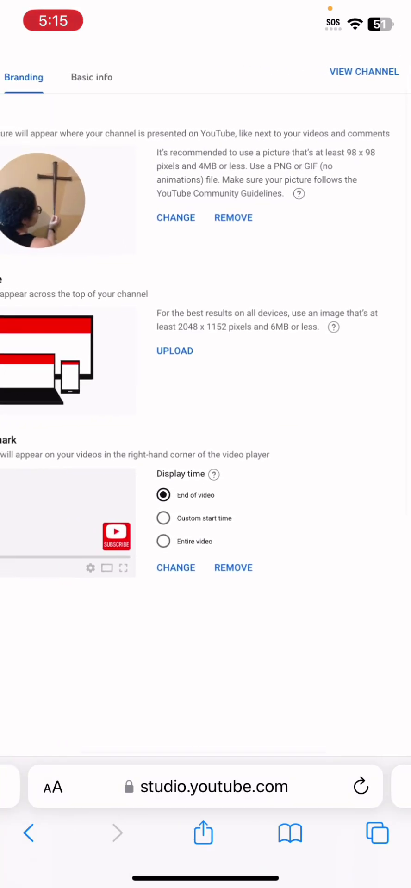
Set the watermark display time to Entire video
left_click(163, 541)
scroll(205, 407, "left", 5)
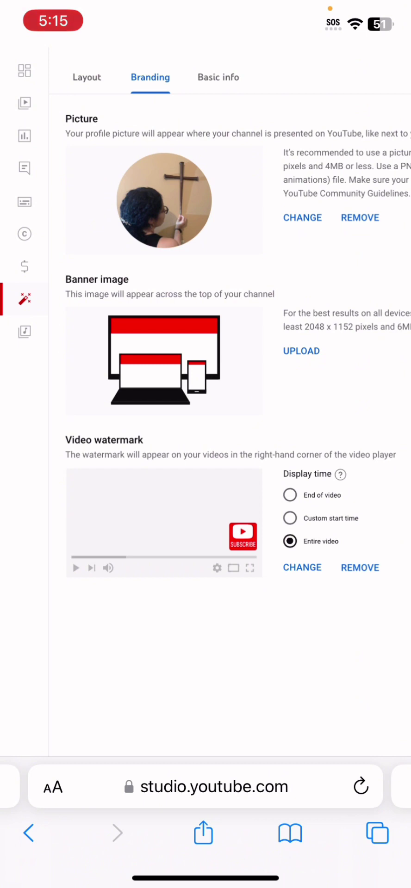
scroll(206, 407, "right", 5)
scroll(206, 407, "up", 2)
scroll(206, 407, "down", 5)
scroll(205, 407, "right", 2)
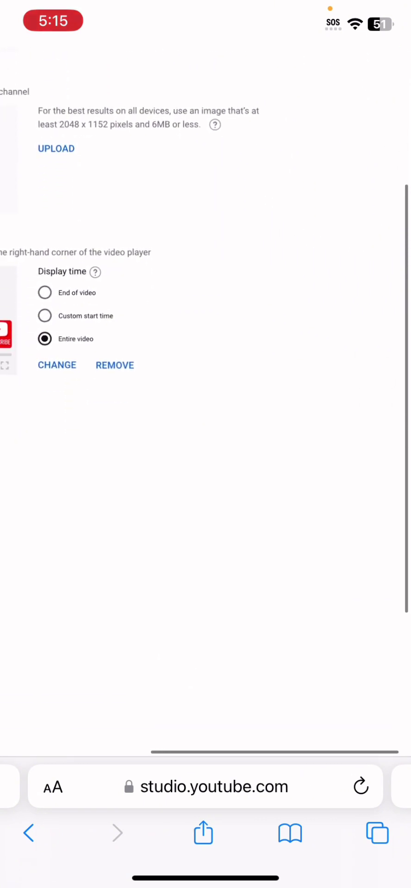
scroll(205, 407, "up", 3)
scroll(205, 407, "down", 5)
scroll(205, 407, "right", 3)
scroll(205, 408, "left", 5)
scroll(205, 407, "up", 3)
scroll(206, 407, "up", 2)
Publish the branding changes and go to the channel page in YouTube
left_click(238, 474)
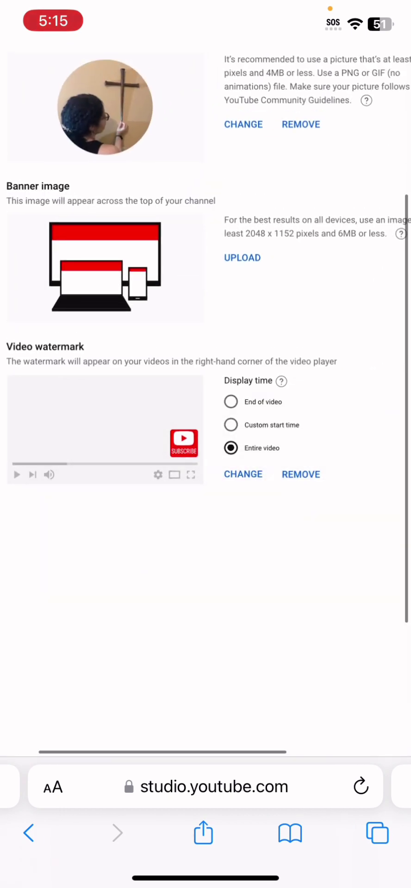
scroll(205, 407, "down", 5)
scroll(205, 407, "down", 2)
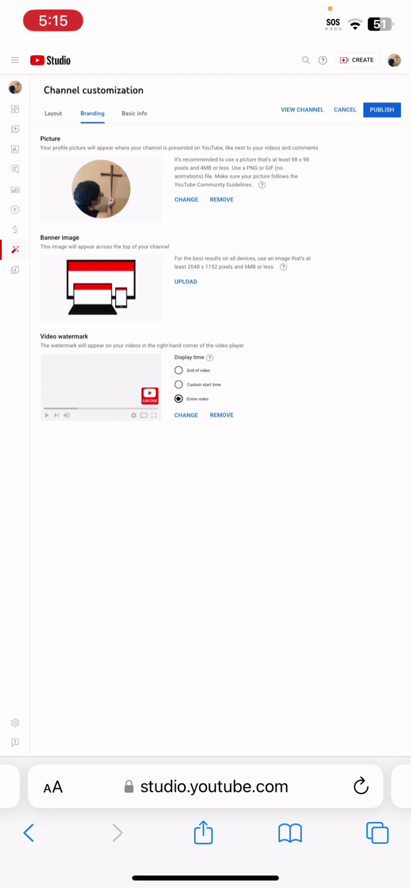
left_click(382, 109)
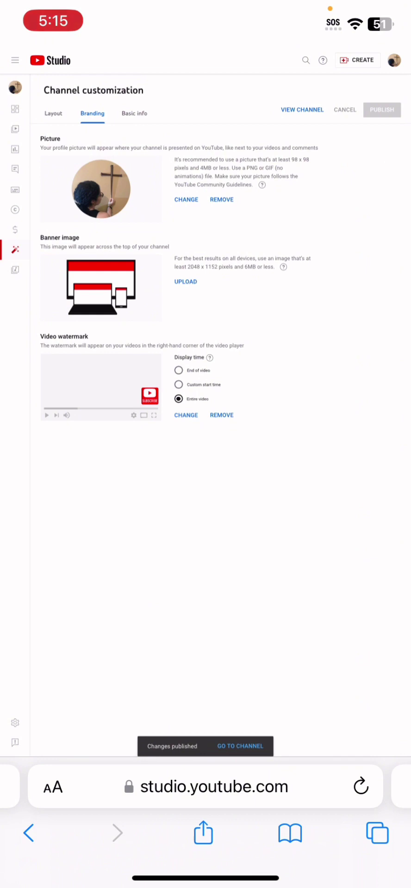
left_click(240, 746)
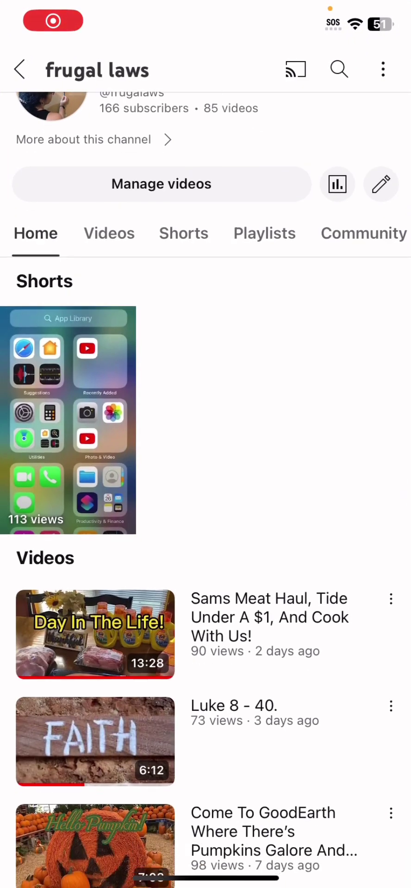
Play the channel's 'Sams Meat Haul, Tide Under A $1, And Cook With Us!' video
scroll(205, 509, "down", 5)
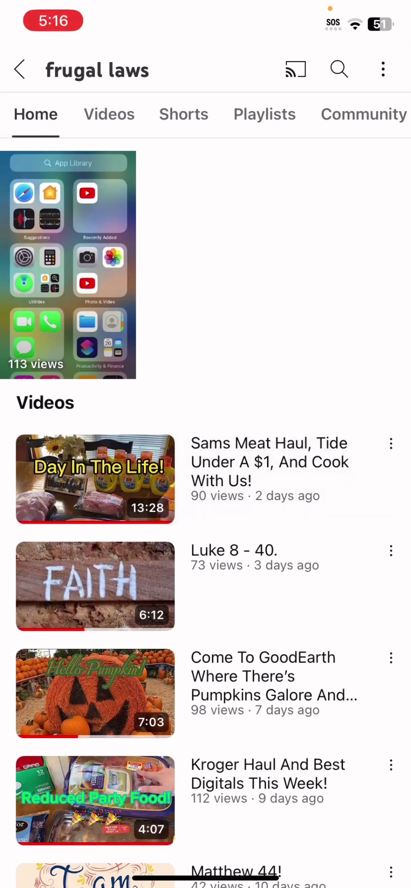
left_click(278, 477)
scroll(205, 509, "down", 1)
scroll(205, 509, "down", 1)
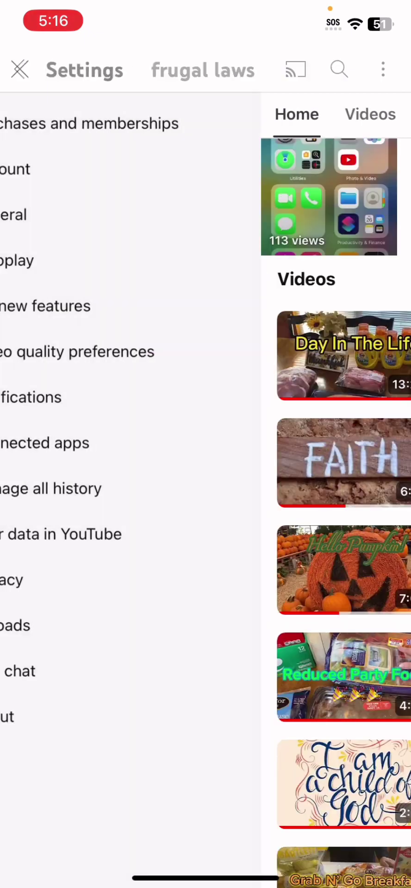